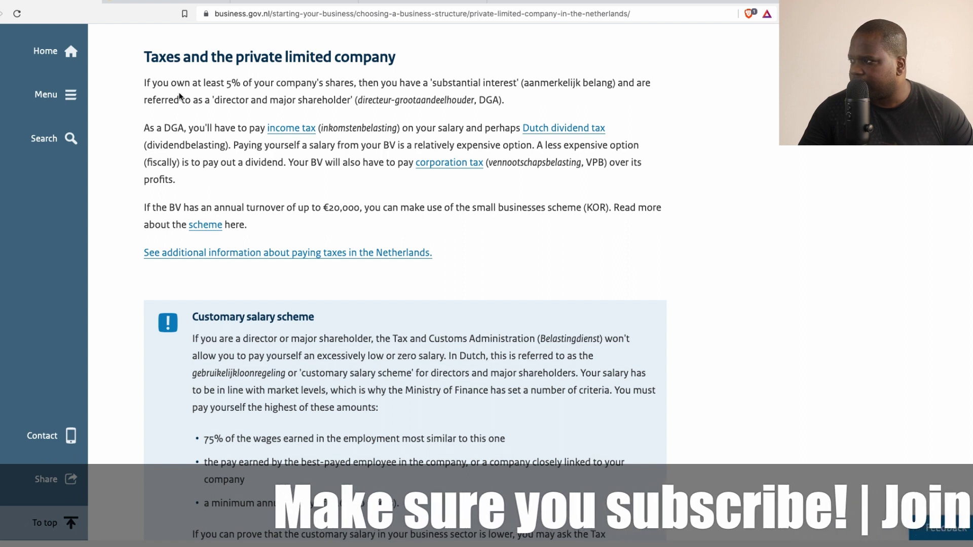
# On the blank whiteboard, draw a rectangle representing the company
pyautogui.click(158, 2)
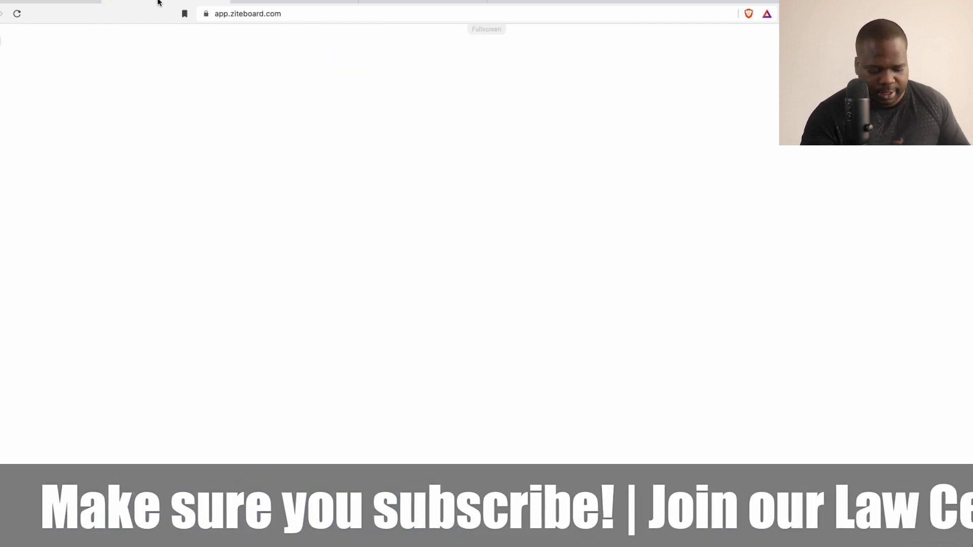
pyautogui.press('r')
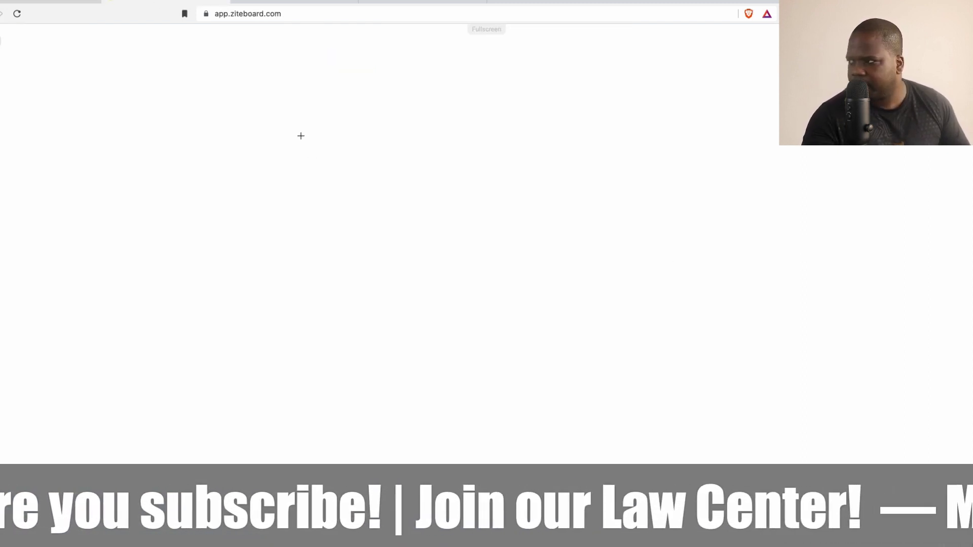
pyautogui.moveTo(222, 104); pyautogui.dragTo(305, 163)
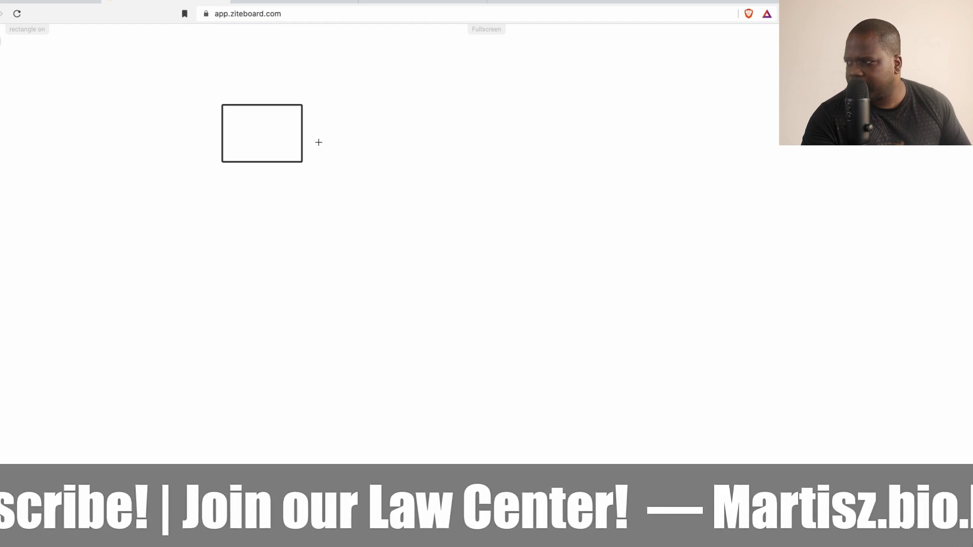
# Freehand branches up to S and down to D, linking them to a circled P and a circled S
pyautogui.press('f')
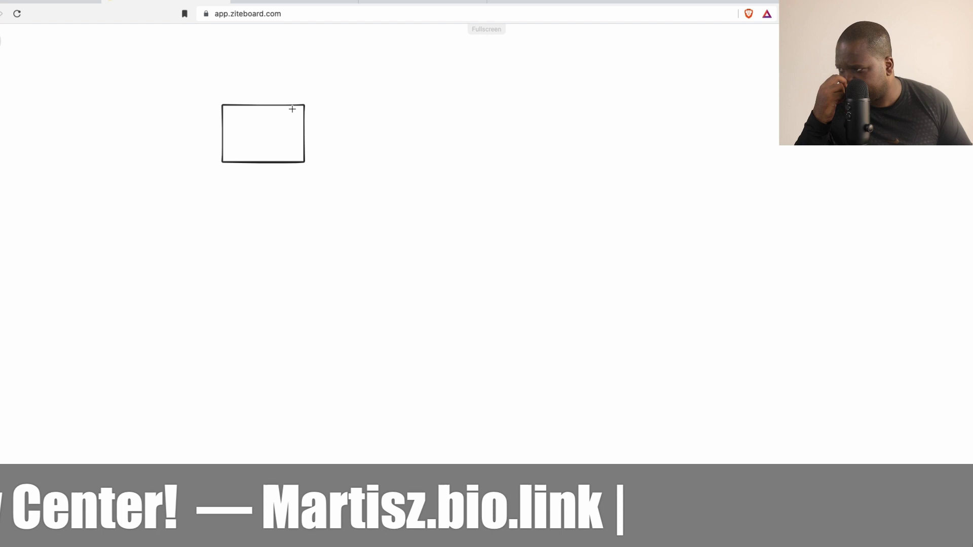
pyautogui.moveTo(293, 119)
pyautogui.mouseDown()
pyautogui.moveTo(341, 88)
pyautogui.moveTo(346, 97)
pyautogui.mouseUp()
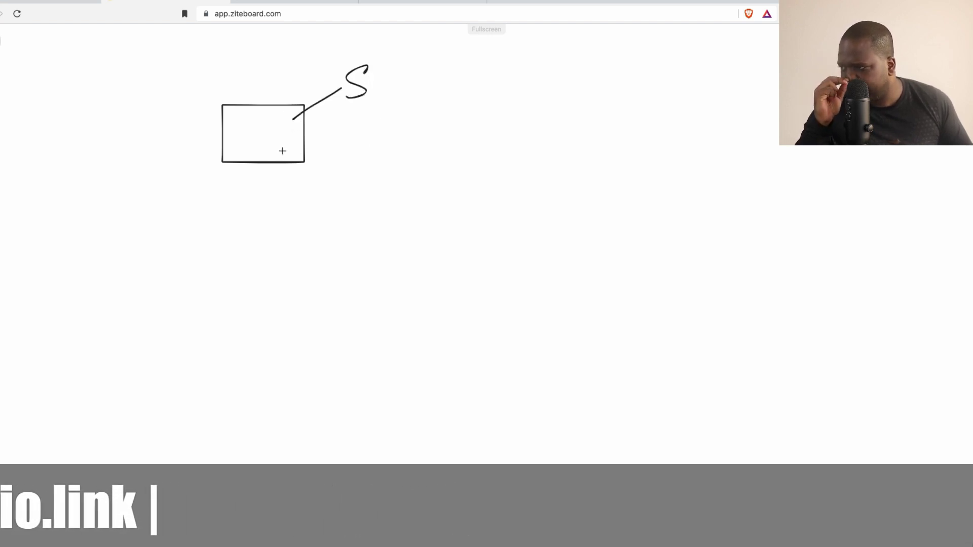
pyautogui.moveTo(289, 150)
pyautogui.mouseDown()
pyautogui.moveTo(340, 179)
pyautogui.moveTo(336, 198)
pyautogui.mouseUp()
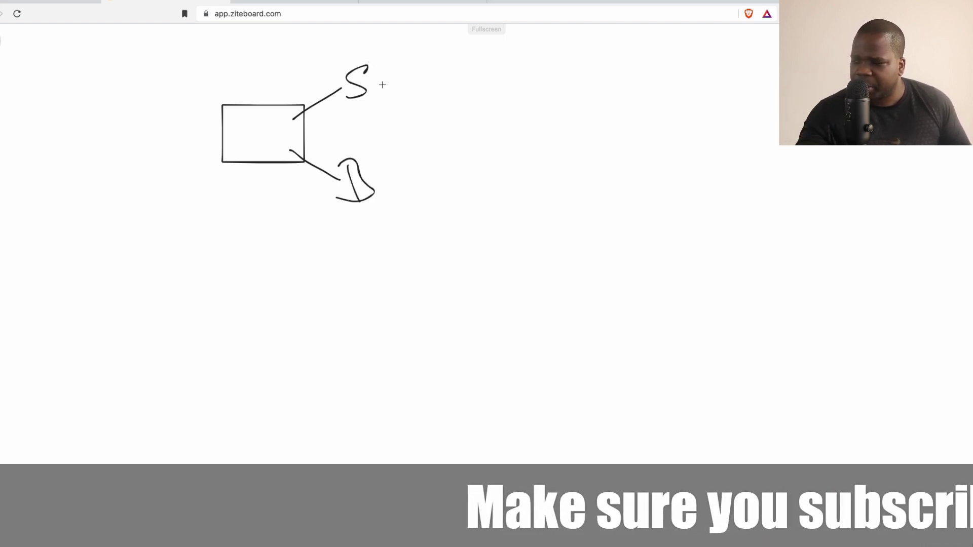
pyautogui.moveTo(381, 88); pyautogui.dragTo(421, 95)
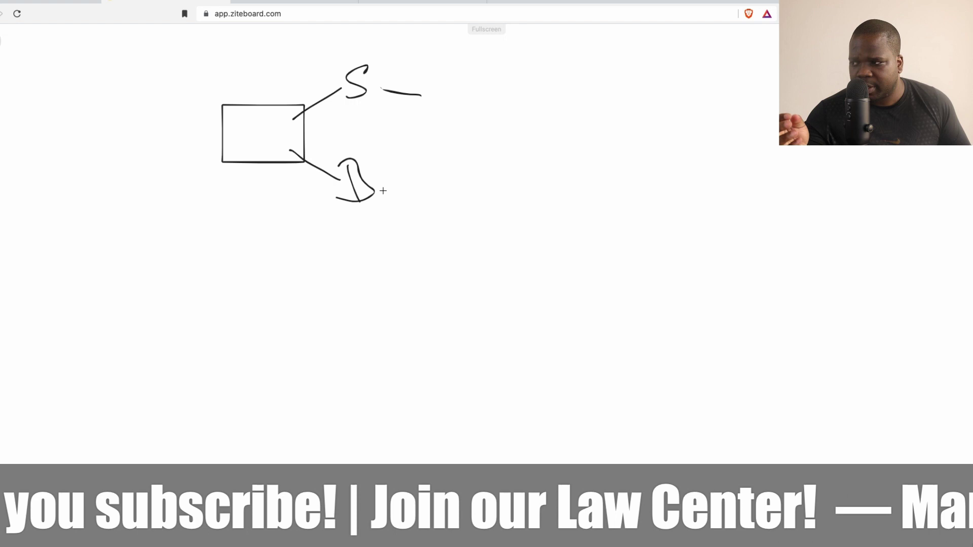
pyautogui.moveTo(387, 191)
pyautogui.mouseDown()
pyautogui.moveTo(450, 187)
pyautogui.moveTo(435, 174)
pyautogui.mouseUp()
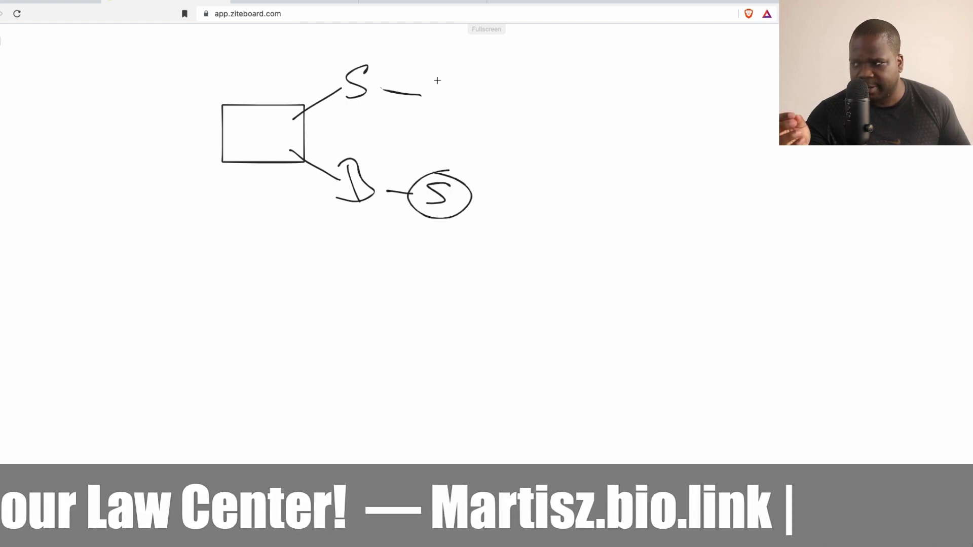
pyautogui.moveTo(435, 79); pyautogui.dragTo(436, 109)
pyautogui.moveTo(432, 81)
pyautogui.mouseDown()
pyautogui.moveTo(430, 95)
pyautogui.moveTo(431, 74)
pyautogui.mouseUp()
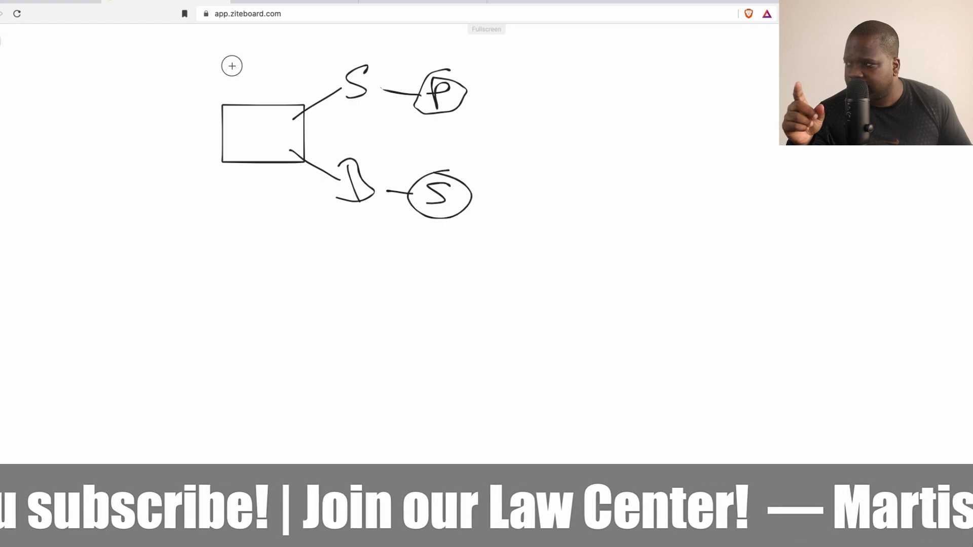
# Write 'bv' over the box and draw a branch down to 'Tax' ending in a boxed C
pyautogui.moveTo(232, 65)
pyautogui.mouseDown()
pyautogui.moveTo(254, 94)
pyautogui.moveTo(306, 70)
pyautogui.mouseUp()
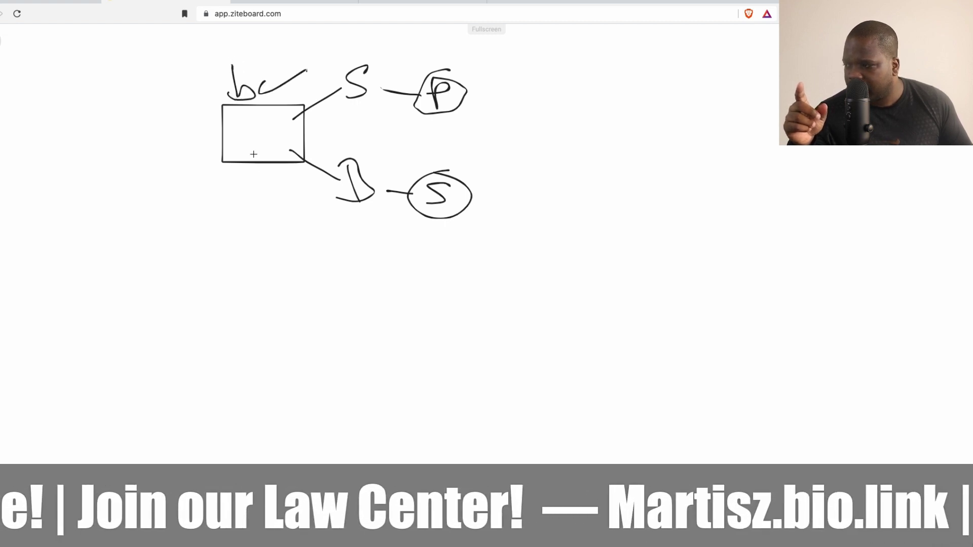
pyautogui.moveTo(252, 152)
pyautogui.mouseDown()
pyautogui.moveTo(260, 251)
pyautogui.moveTo(297, 234)
pyautogui.moveTo(280, 265)
pyautogui.moveTo(308, 274)
pyautogui.mouseUp()
pyautogui.moveTo(306, 258)
pyautogui.mouseDown()
pyautogui.moveTo(336, 256)
pyautogui.moveTo(335, 276)
pyautogui.mouseUp()
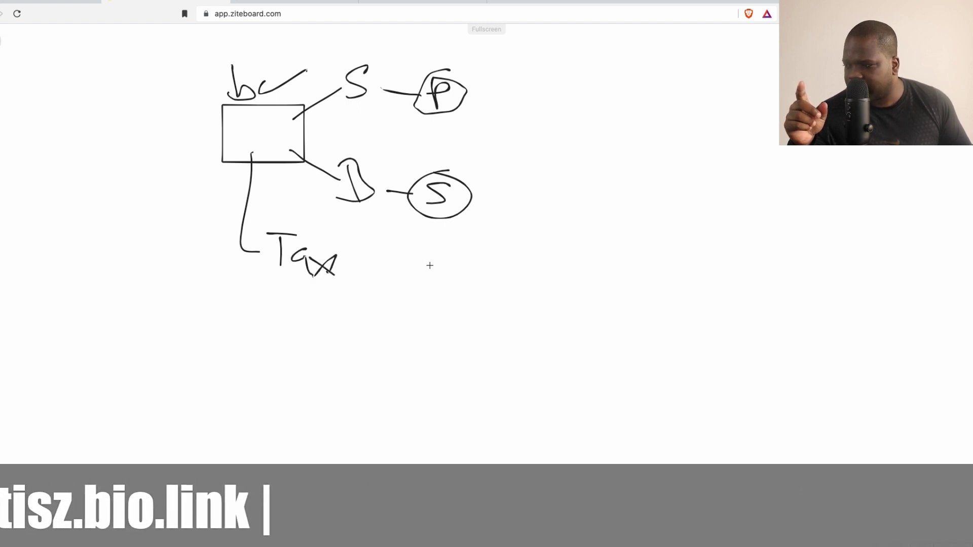
pyautogui.moveTo(430, 265); pyautogui.dragTo(428, 287)
pyautogui.moveTo(397, 257); pyautogui.dragTo(398, 251)
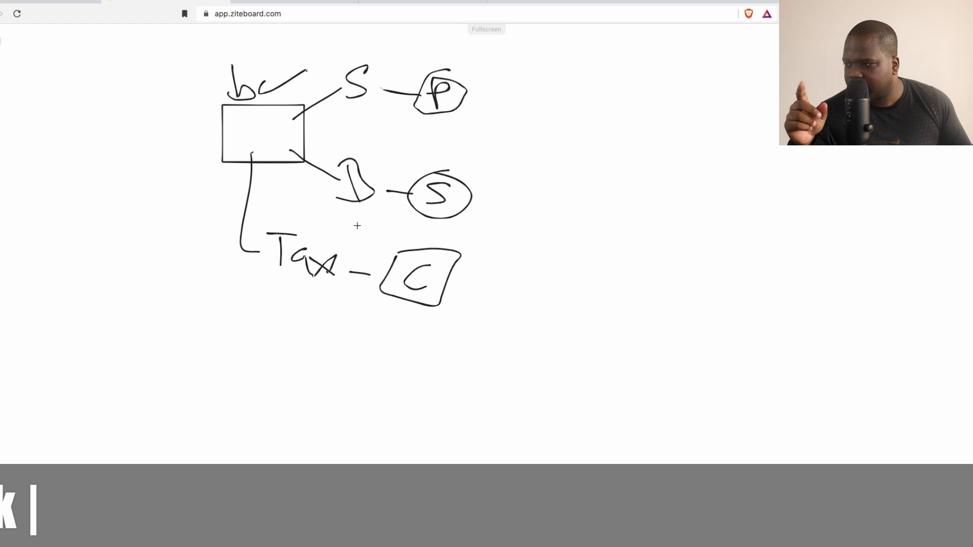
# Check the DGA tax paragraph in the BV article, then return to the diagram
pyautogui.click(50, 2)
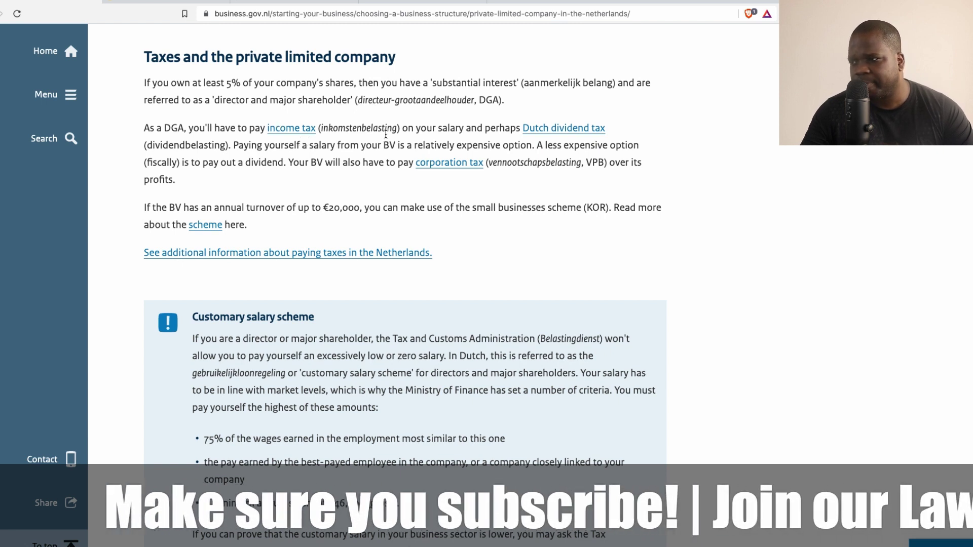
pyautogui.click(192, 1)
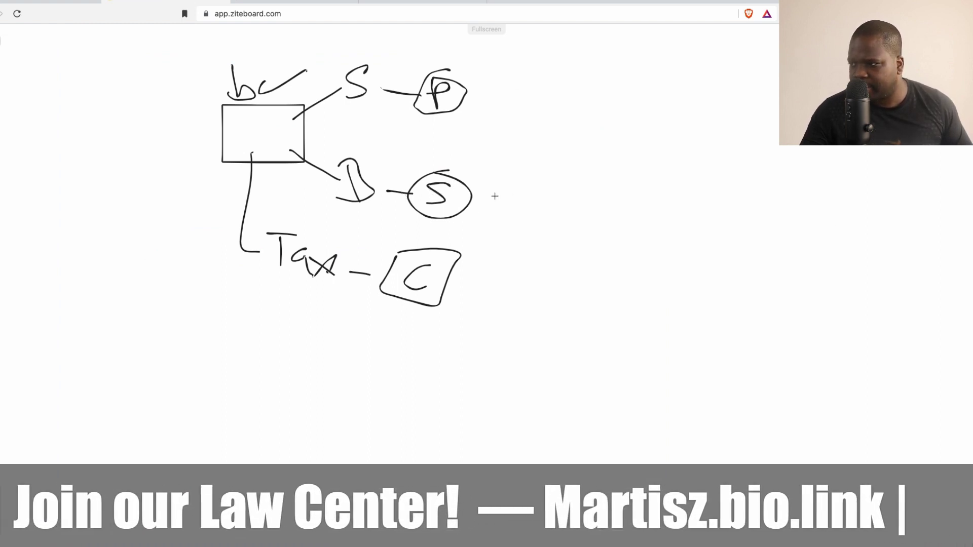
# Connect the circled S to a new box marked I, and add a dash after the circled P
pyautogui.moveTo(493, 196); pyautogui.dragTo(528, 199)
pyautogui.click(537, 171)
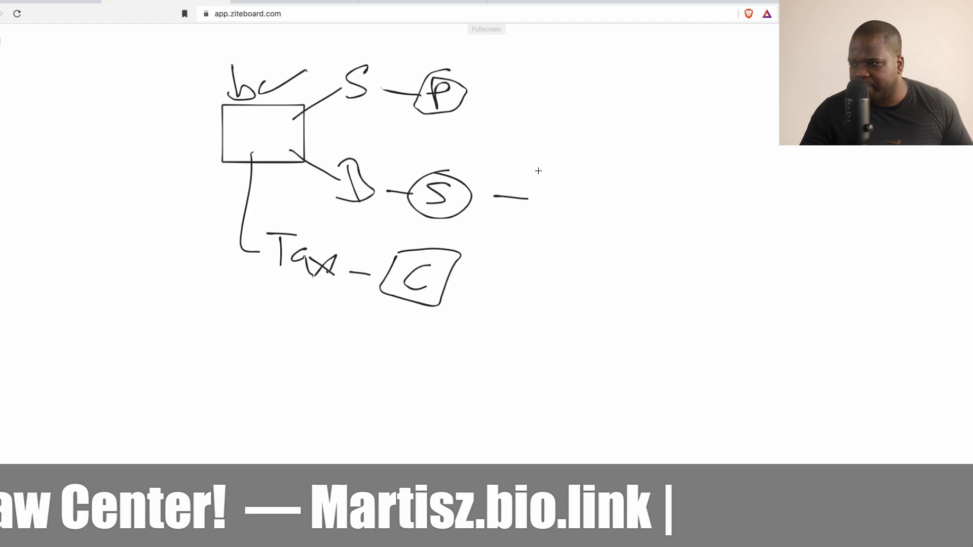
pyautogui.moveTo(531, 234); pyautogui.dragTo(546, 161)
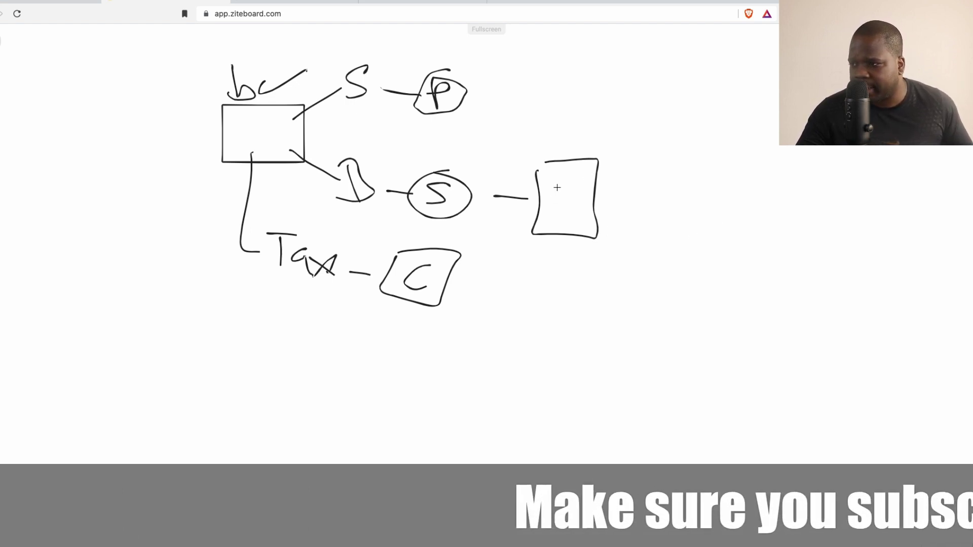
pyautogui.moveTo(558, 185)
pyautogui.mouseDown()
pyautogui.moveTo(560, 217)
pyautogui.moveTo(584, 188)
pyautogui.mouseUp()
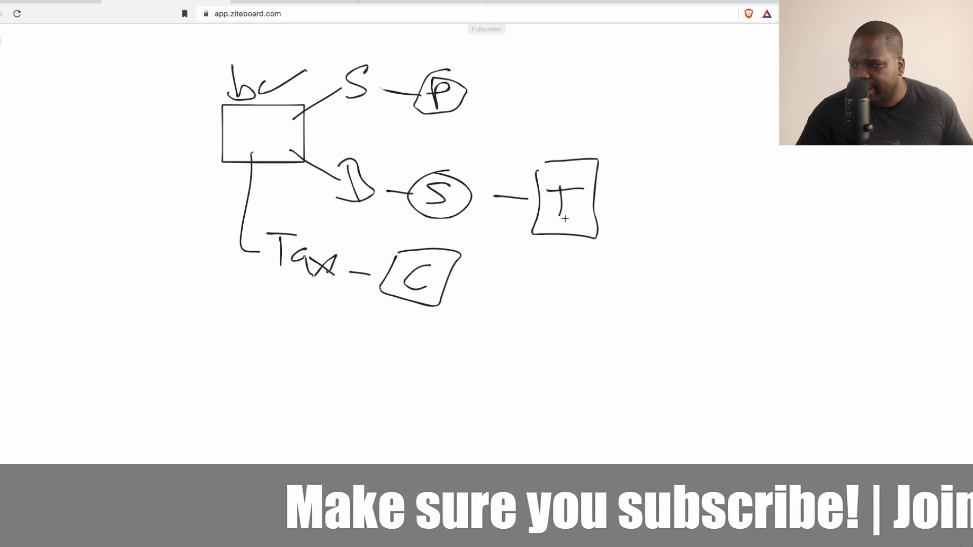
pyautogui.moveTo(549, 220); pyautogui.dragTo(570, 219)
pyautogui.moveTo(487, 103); pyautogui.dragTo(514, 101)
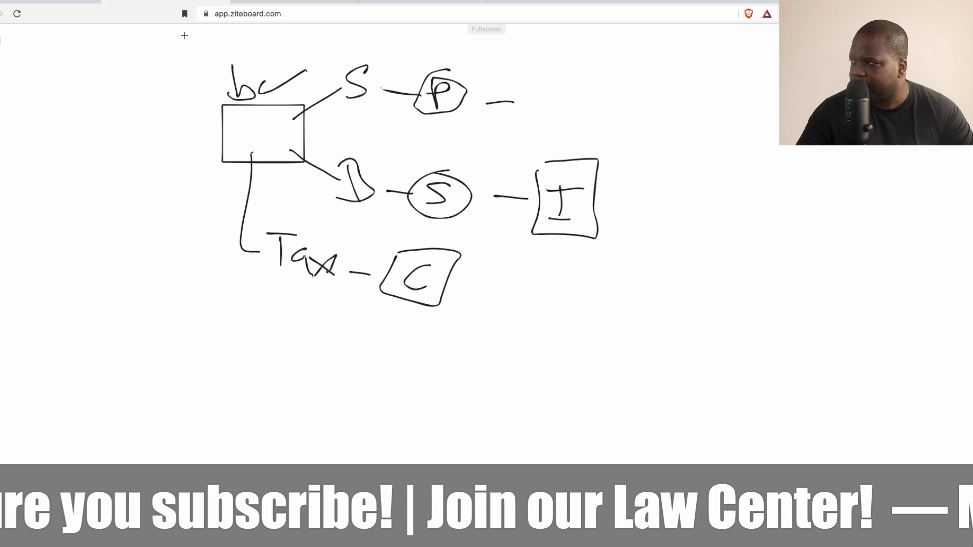
pyautogui.click(69, 3)
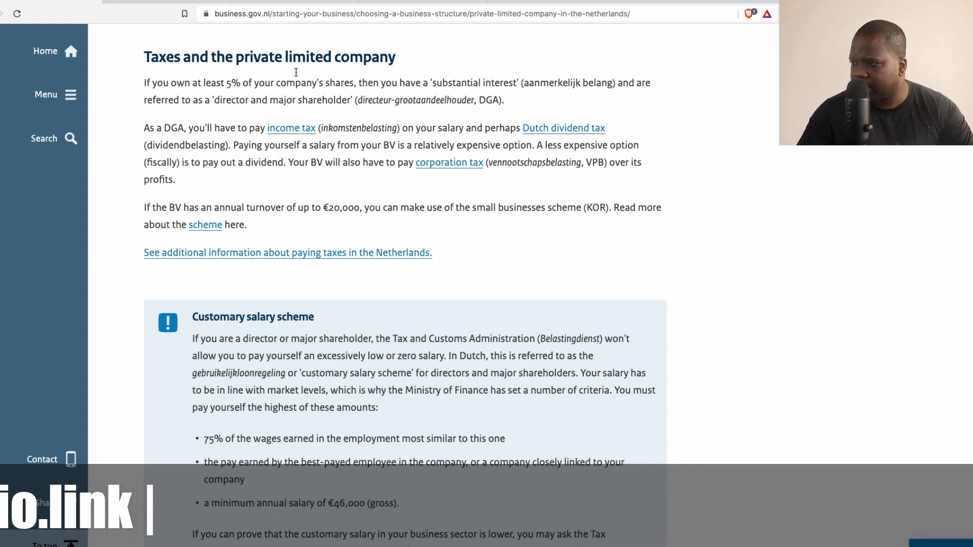
pyautogui.click(194, 2)
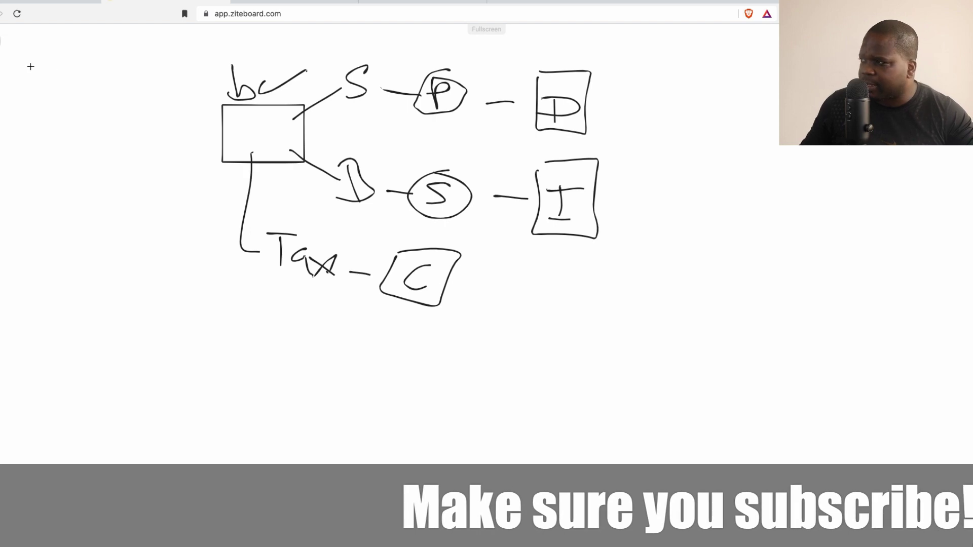
# Glance at the business.gov.nl BV tax article, then come back to the whiteboard
pyautogui.click(20, 1)
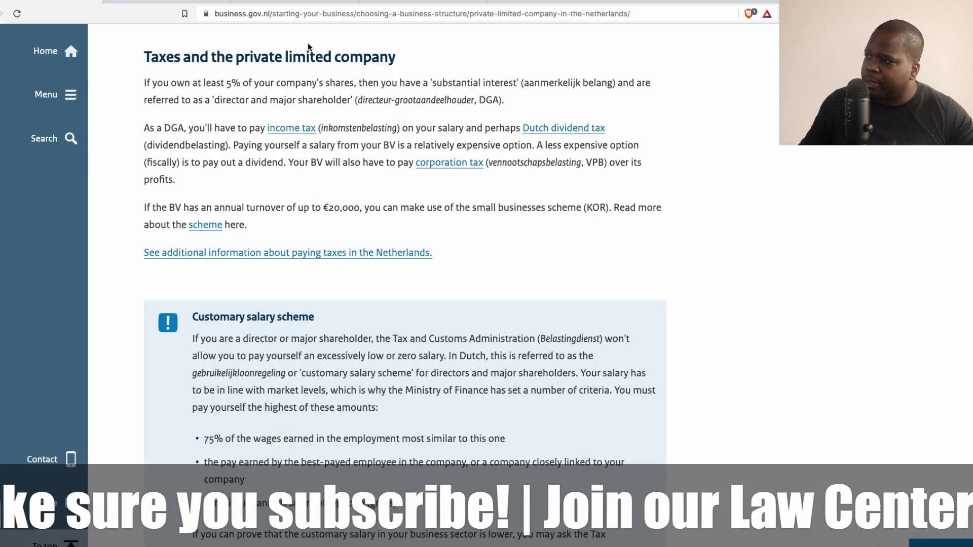
pyautogui.click(202, 1)
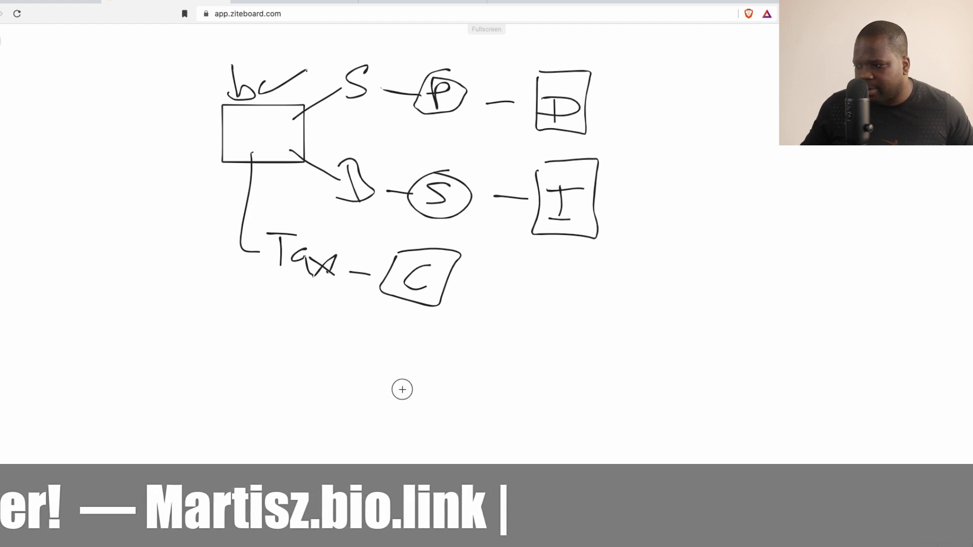
# Handwrite 'D(hor)' below the diagram, beneath the Tax–C branch
pyautogui.moveTo(402, 390); pyautogui.dragTo(420, 428)
pyautogui.moveTo(376, 401); pyautogui.dragTo(389, 423)
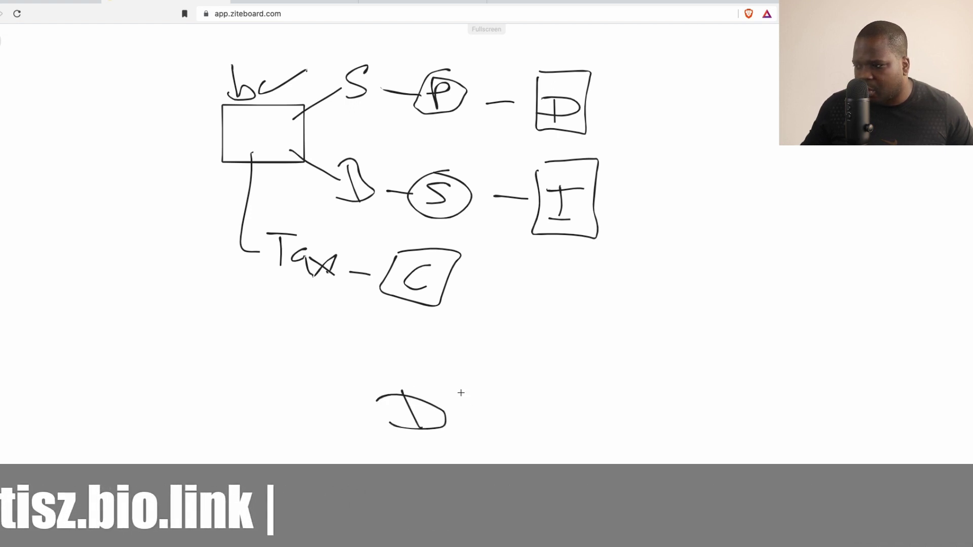
pyautogui.moveTo(472, 380); pyautogui.dragTo(511, 426)
pyautogui.moveTo(513, 412); pyautogui.dragTo(520, 414)
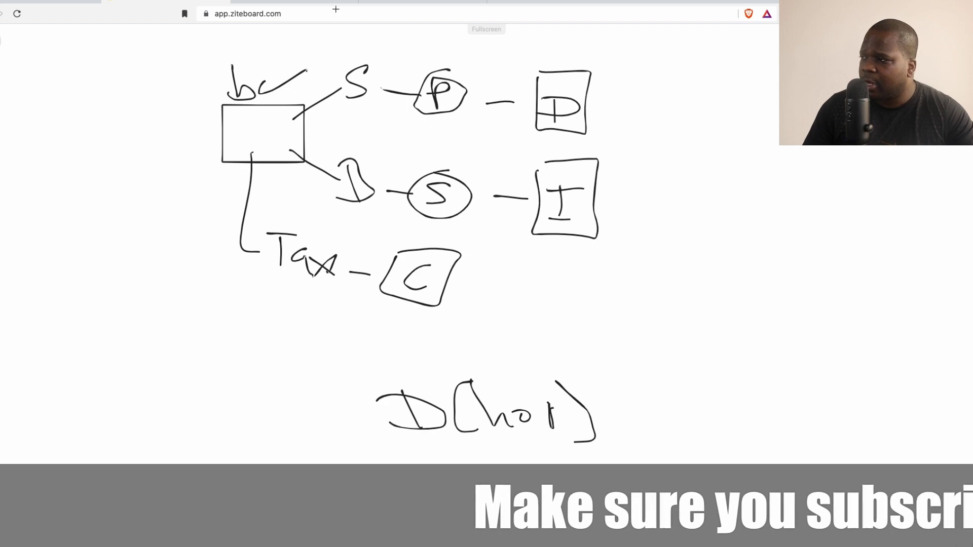
# Compare the Dutch Book 2 Title 5 BV text with its English translation, ending at Artikel 175
pyautogui.click(314, 1)
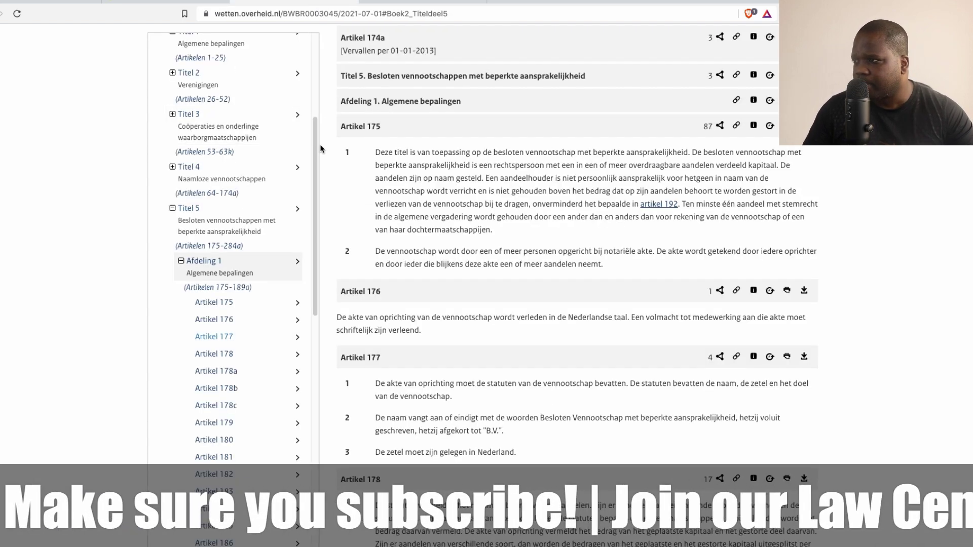
pyautogui.click(409, 5)
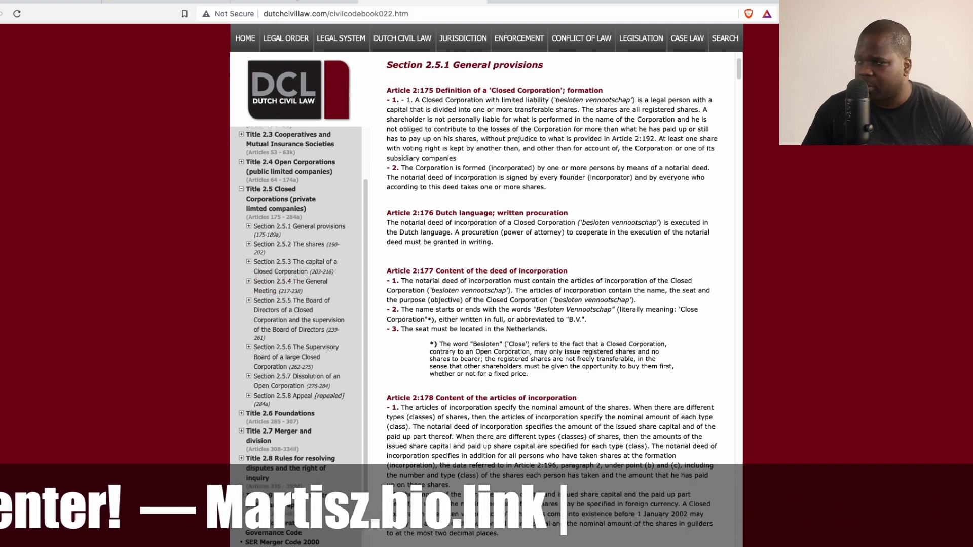
pyautogui.click(178, 1)
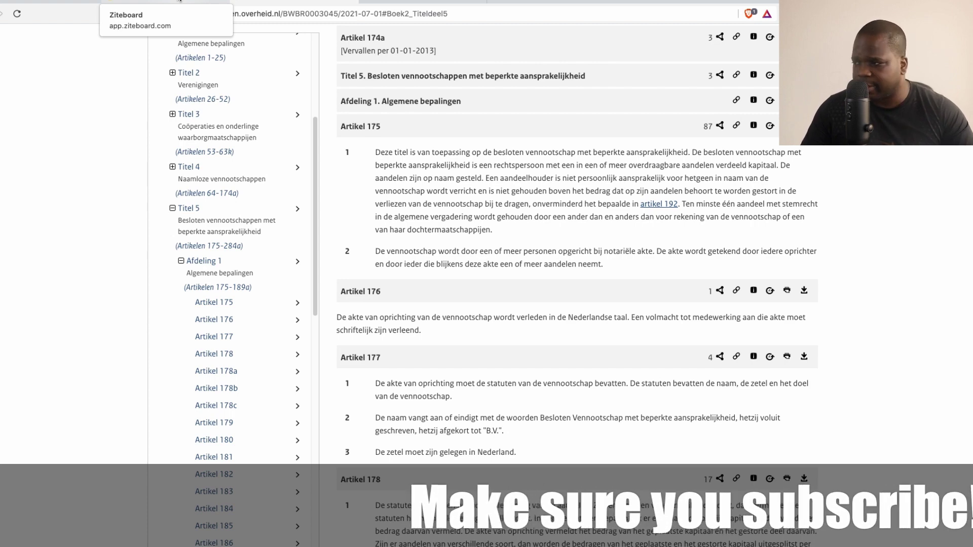
# Switch back to the business.gov.nl 'Taxes and the private limited company' section
pyautogui.click(73, 4)
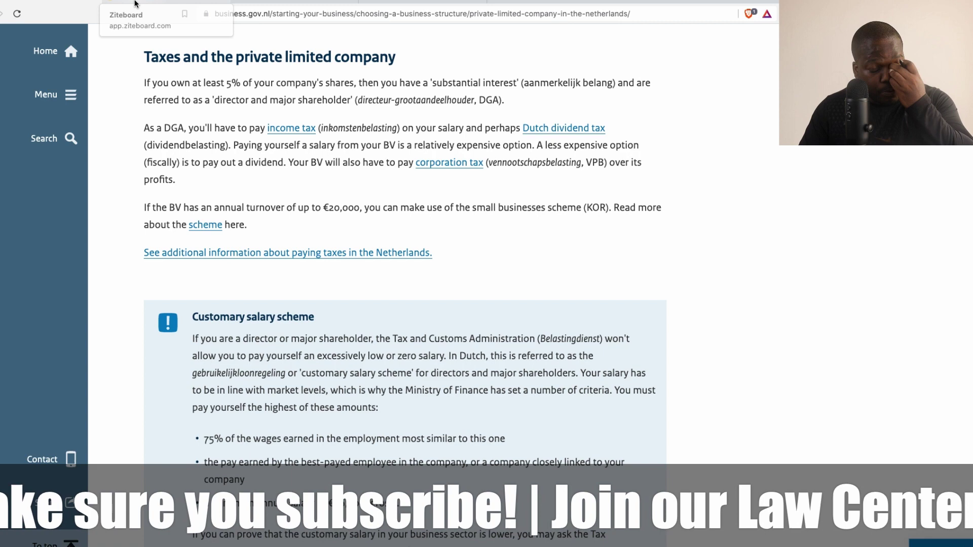